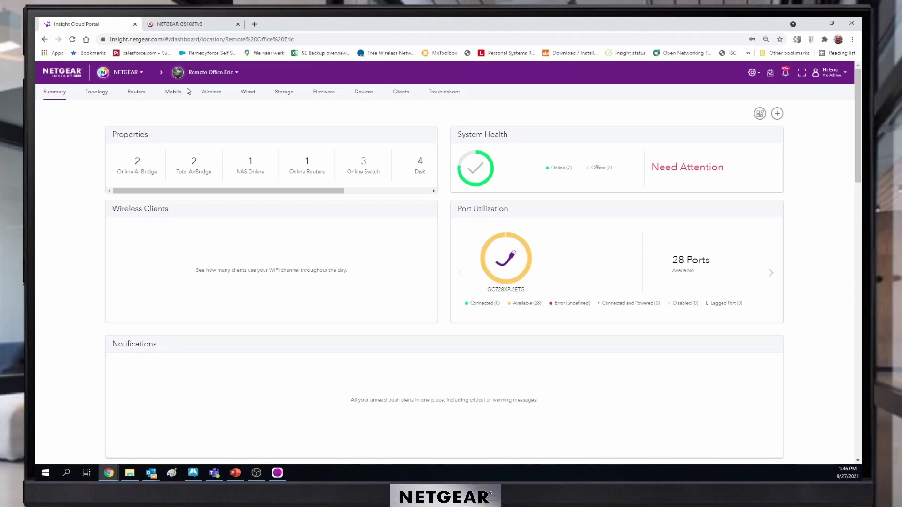
Open the Wired settings' LAG page and expand then collapse its description
click(249, 93)
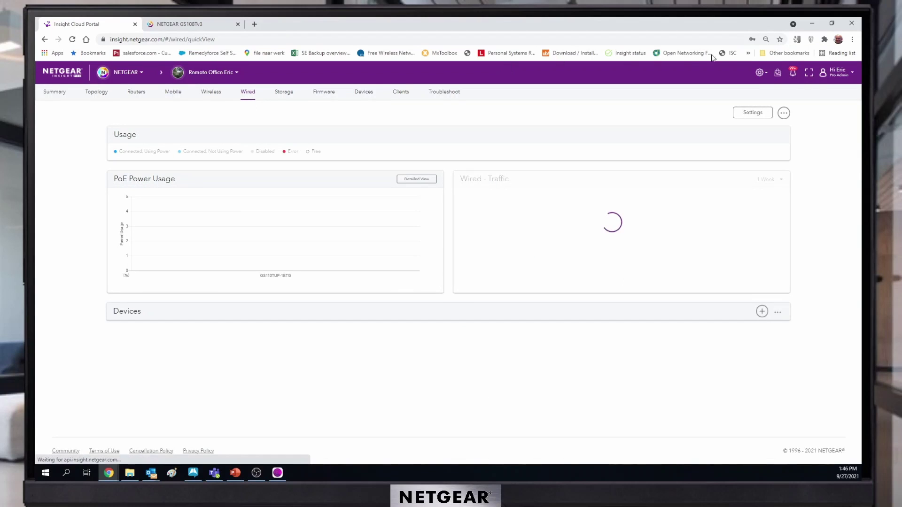
click(751, 114)
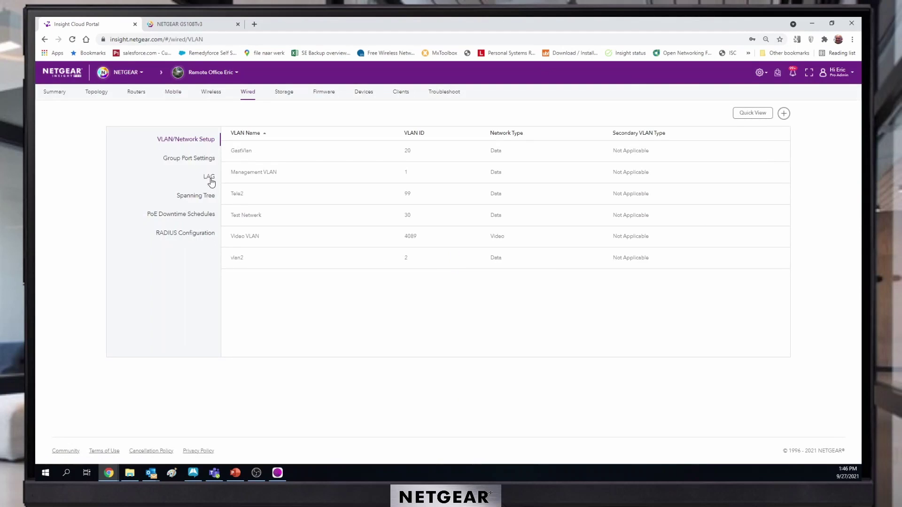
click(211, 177)
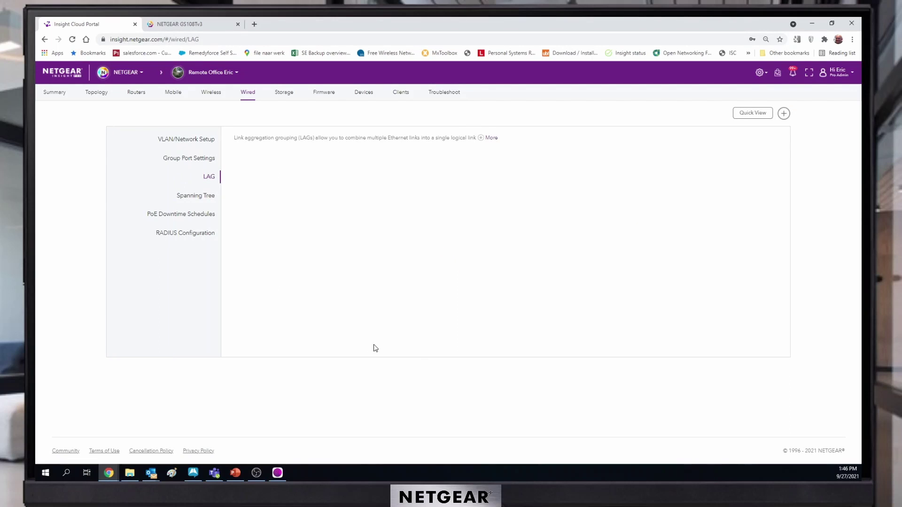
click(481, 138)
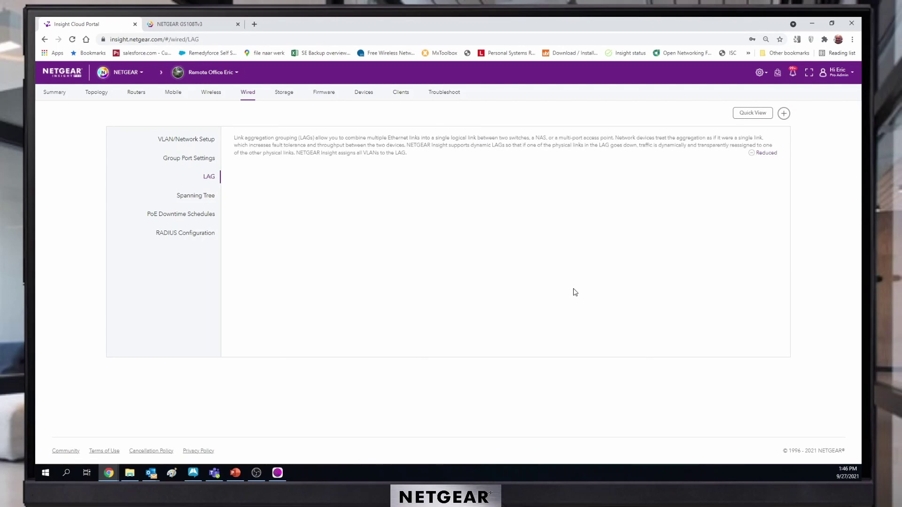
click(751, 154)
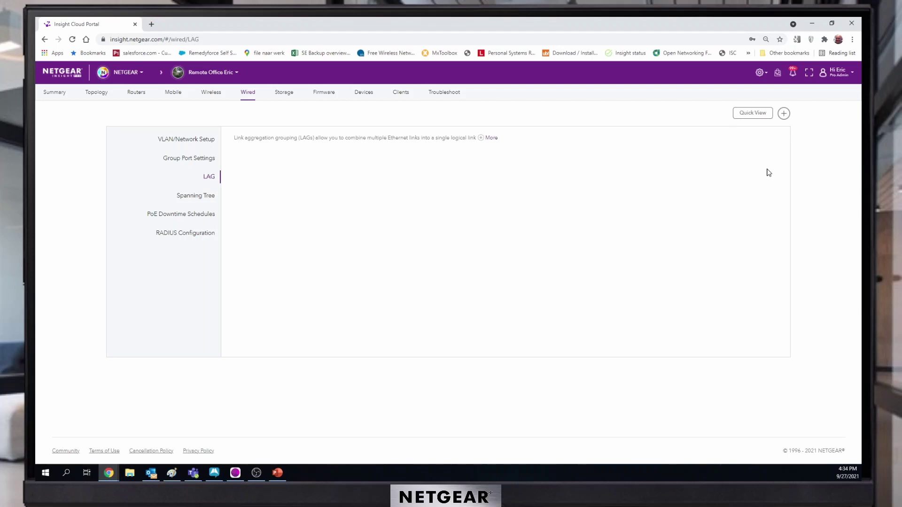
Start a new LAG with the GC110P and GS110TUP-1ETG switches as members
click(784, 113)
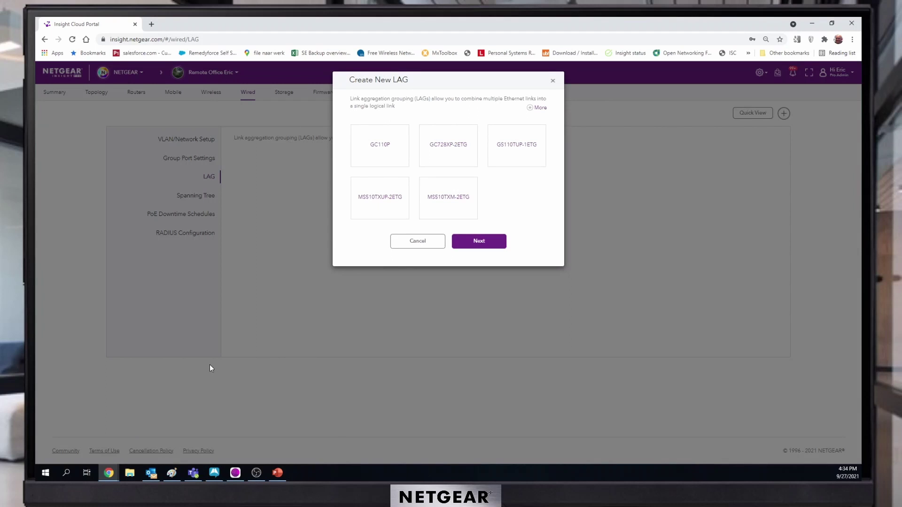
click(390, 152)
click(521, 151)
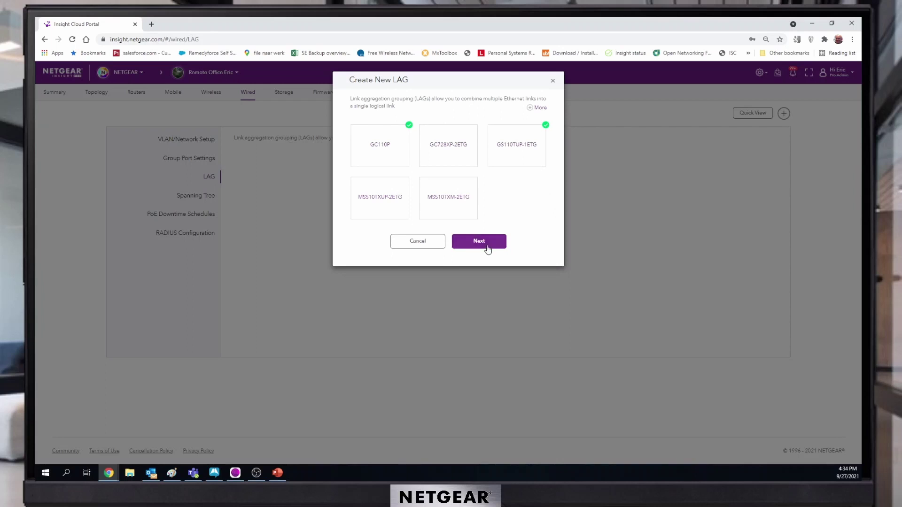
click(486, 242)
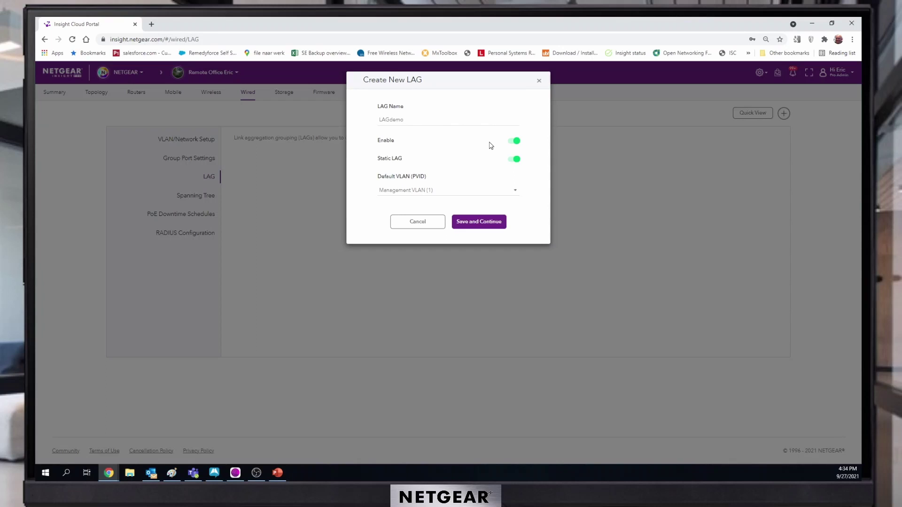
Turn off Static LAG, save, and pick ports 7 and 8 on GC110P and GS110TUP-1ETG
click(514, 158)
click(495, 227)
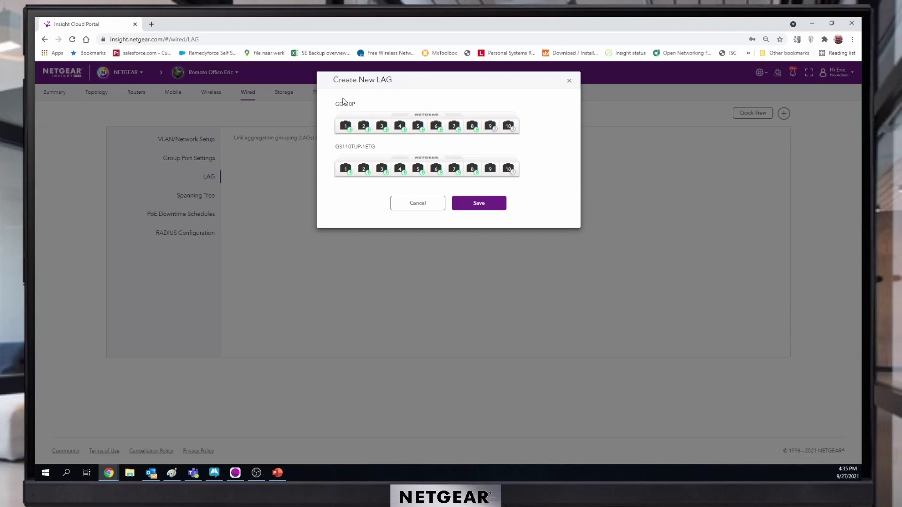
click(472, 127)
click(454, 126)
click(472, 169)
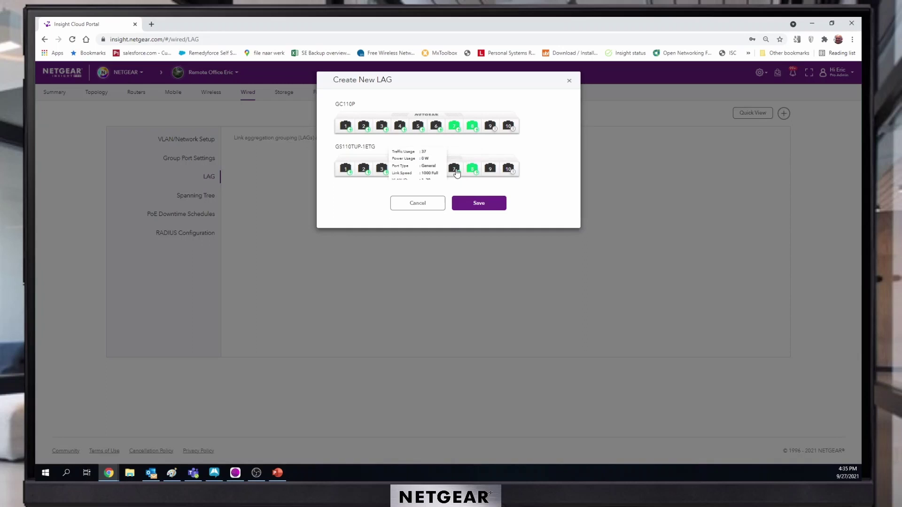
click(453, 170)
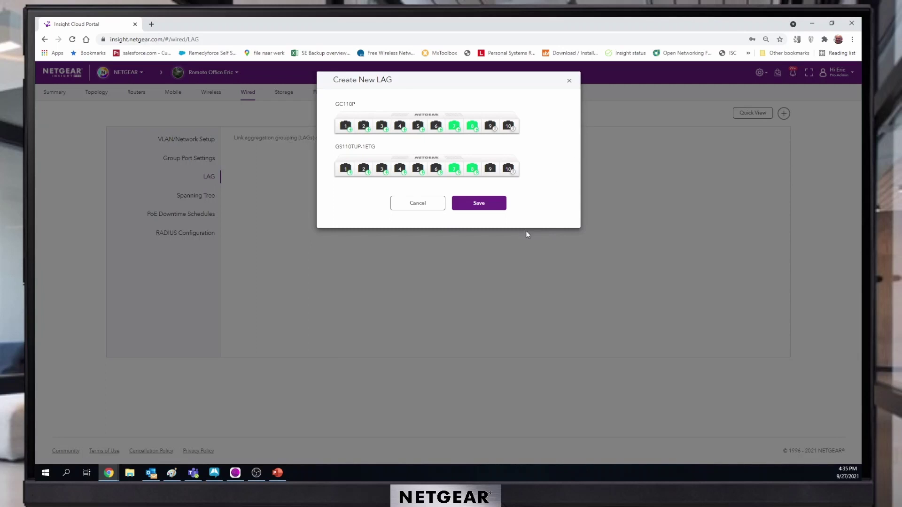
Save LAGdemo as a 4-port group and go to the Devices list
click(484, 202)
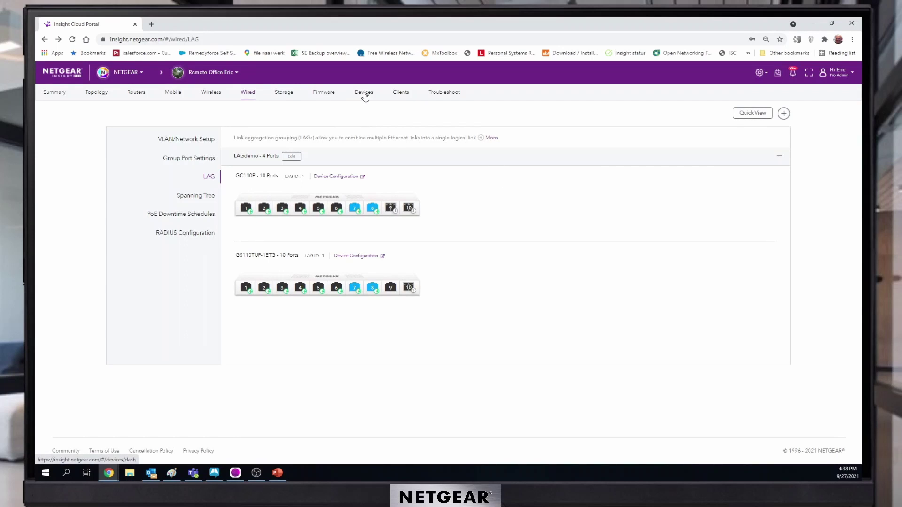
click(364, 93)
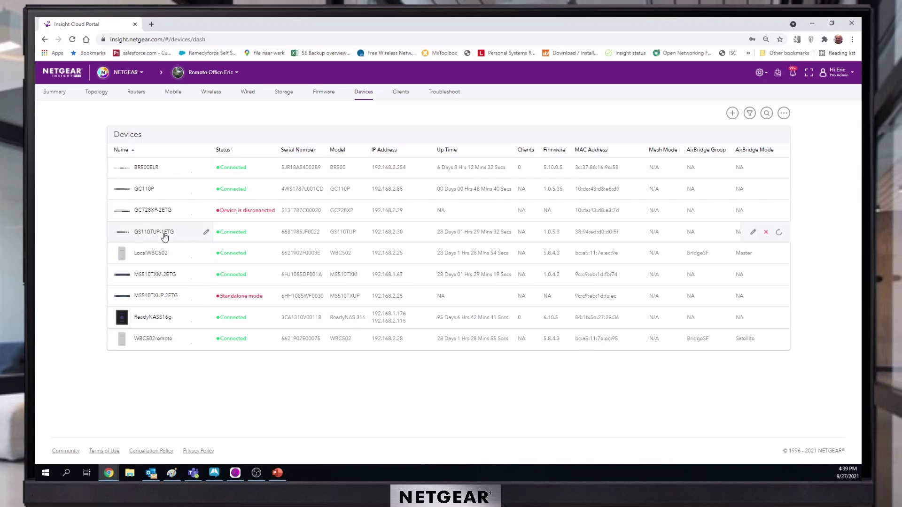
Review the GS110TUP-1ETG port summary, then open the GC110P switch's details
click(753, 232)
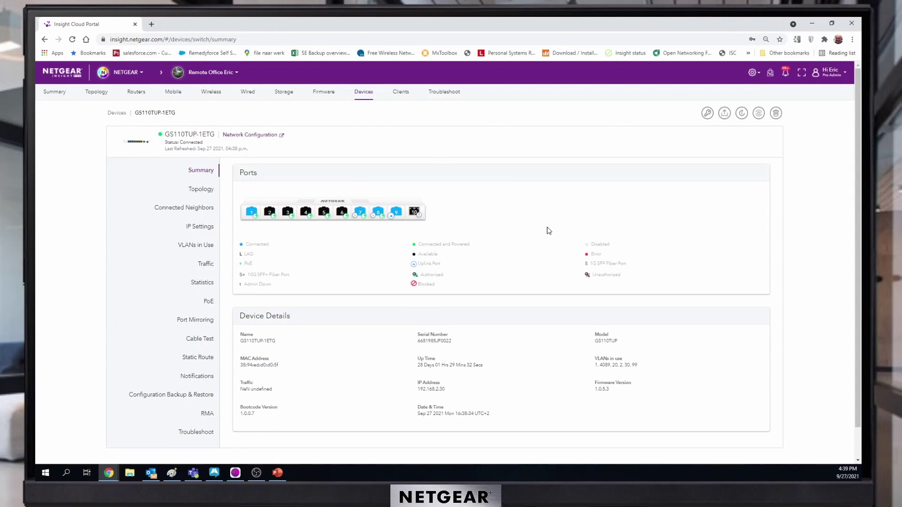
scroll(549, 230, down, 1)
mouse_move(358, 190)
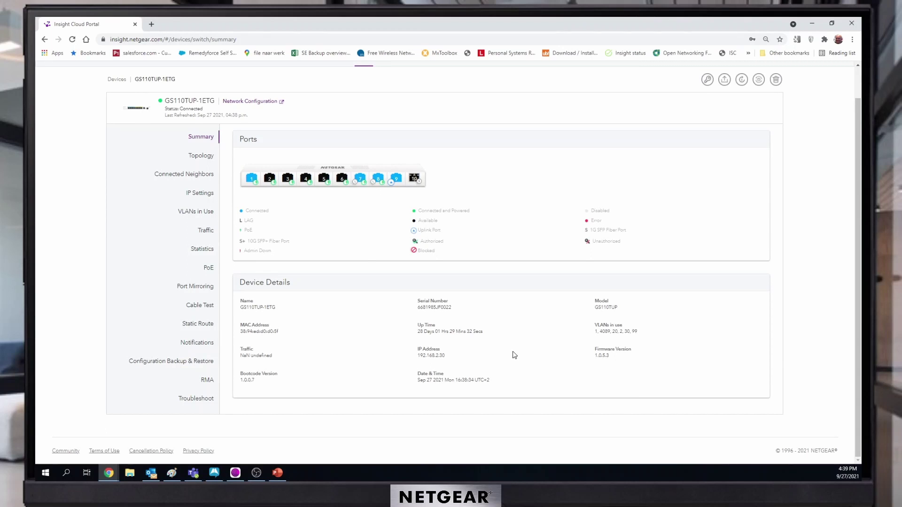
click(45, 40)
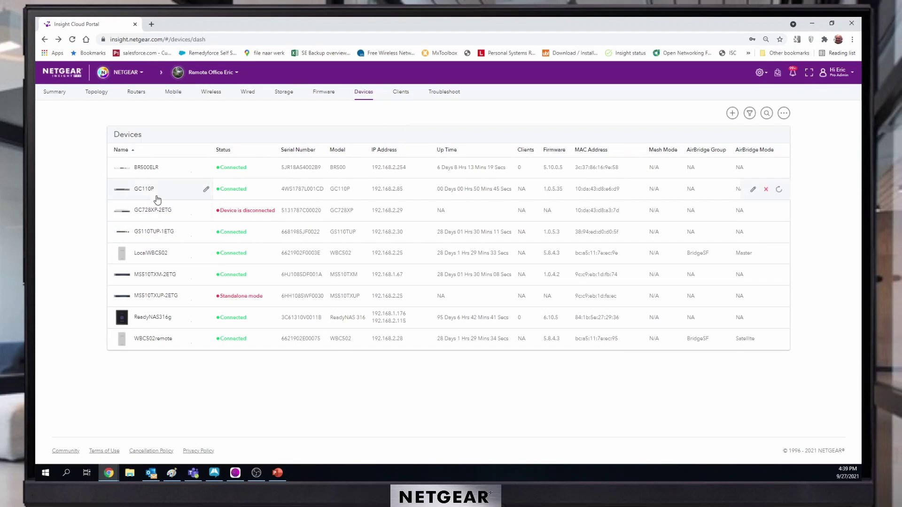
click(753, 190)
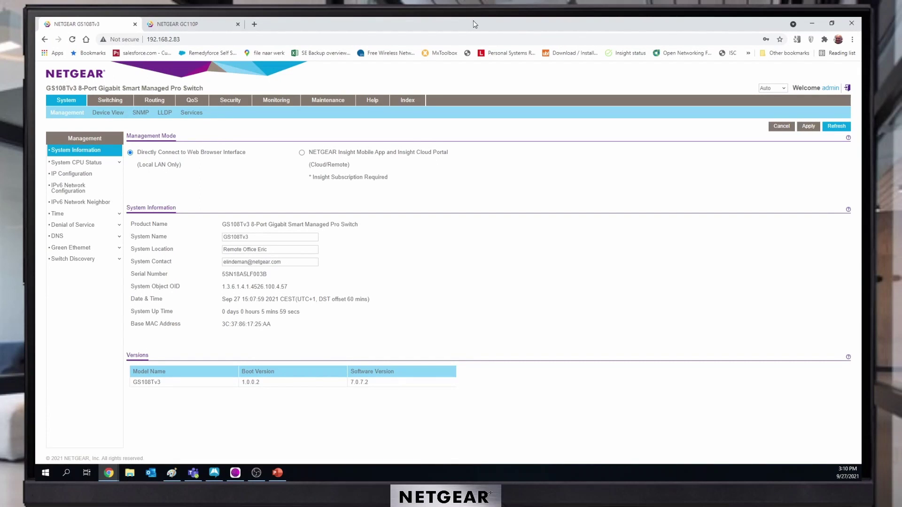
Go to Switching > LAG > LAG Membership for LAG ch1
click(114, 101)
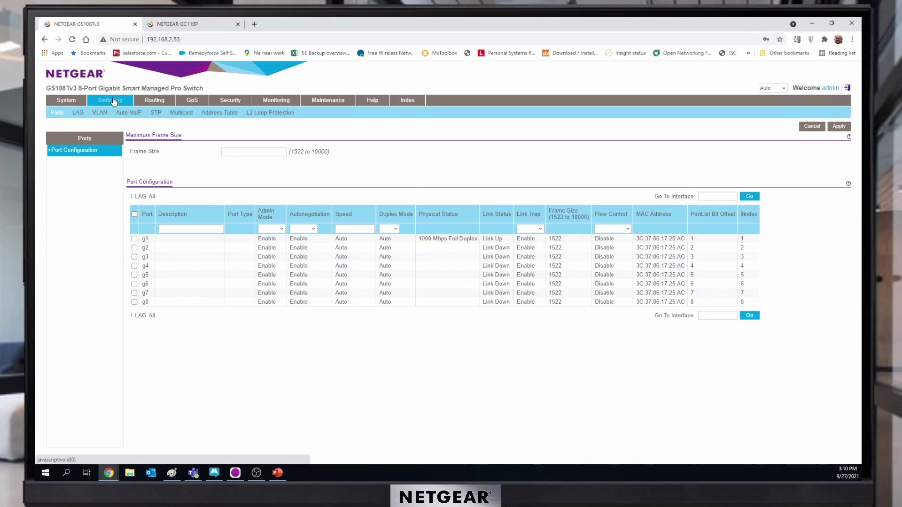
click(78, 114)
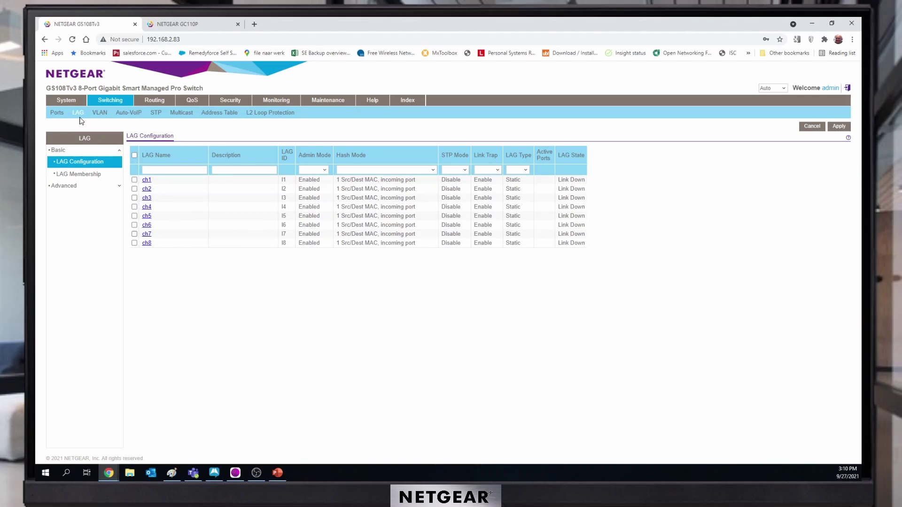
click(146, 180)
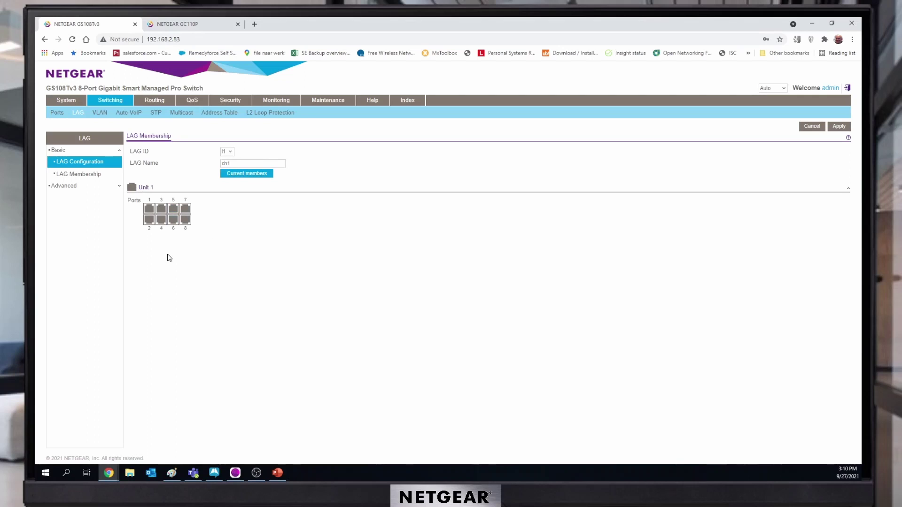
click(82, 174)
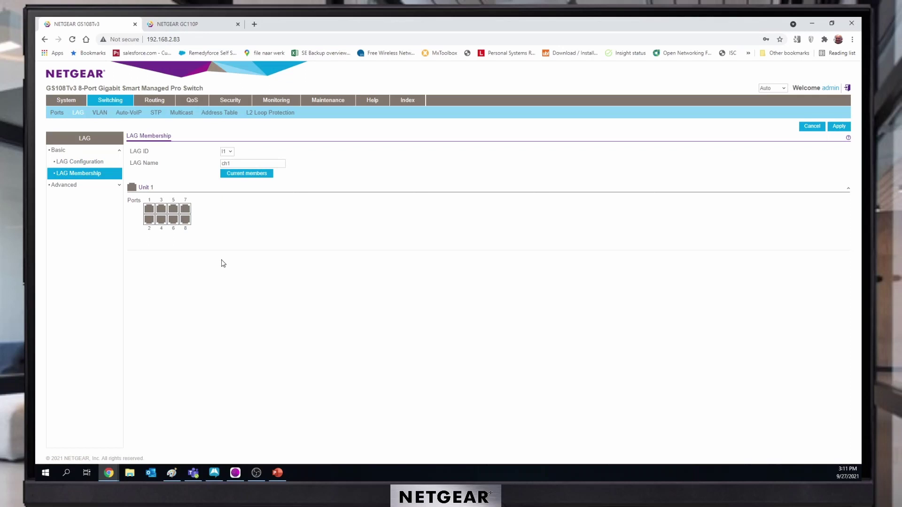
Add ports 7 and 8, rename ch1 to LAGdemo, and apply
click(185, 208)
click(185, 219)
drag(249, 163, 202, 163)
text(LAGdemo)
click(843, 131)
click(80, 163)
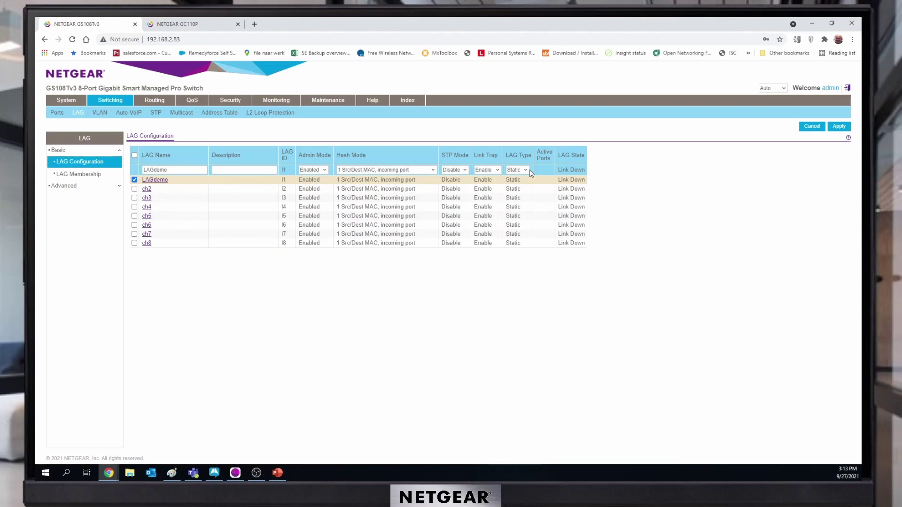
Set LAGdemo's LAG Type to LACP and STP Mode to Enable, and apply
click(524, 194)
click(464, 170)
click(458, 192)
click(842, 131)
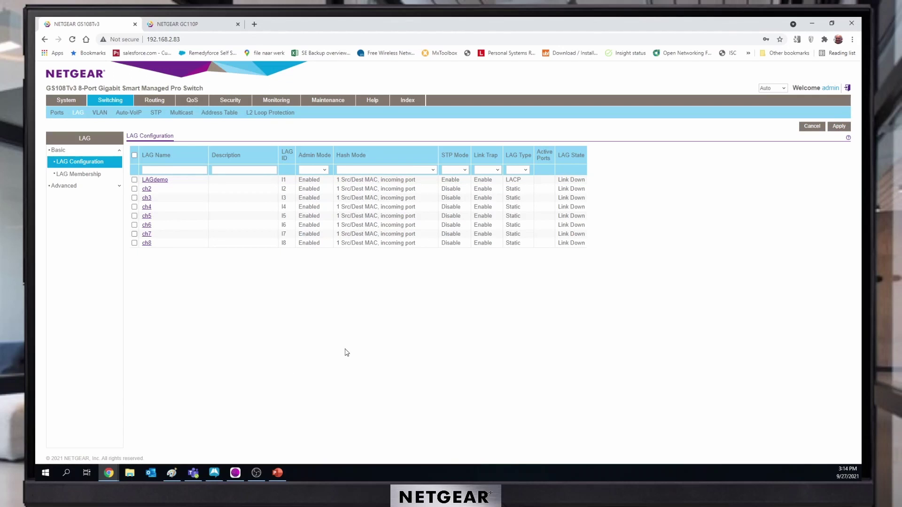
On the GC110P switch, go to Switching > LAG > LAG Membership
click(195, 25)
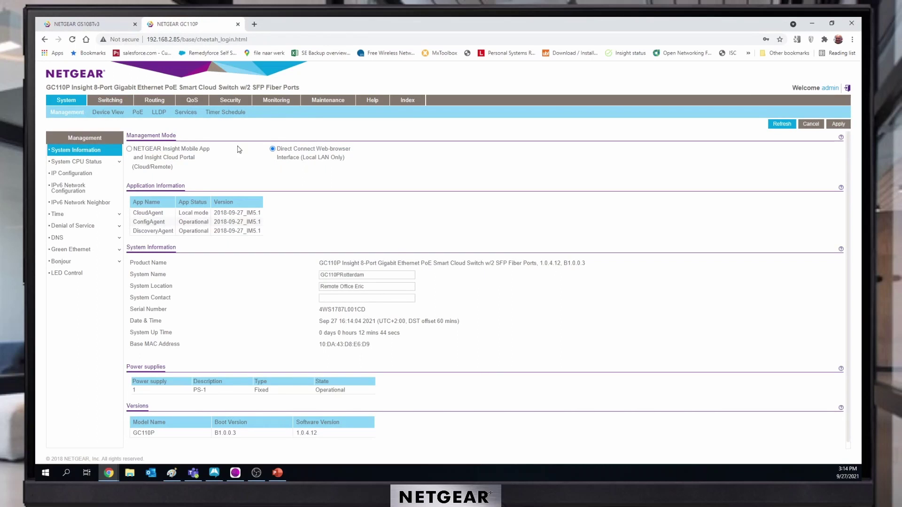
click(107, 102)
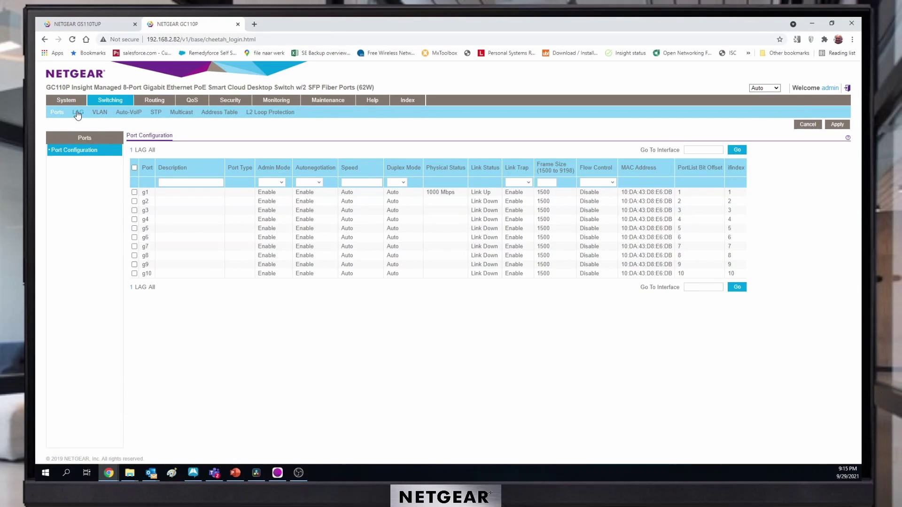
click(78, 113)
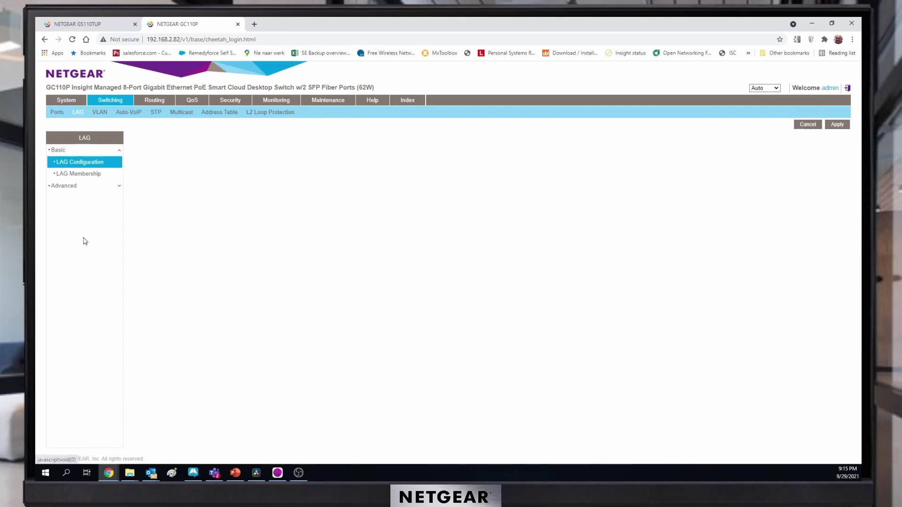
click(86, 175)
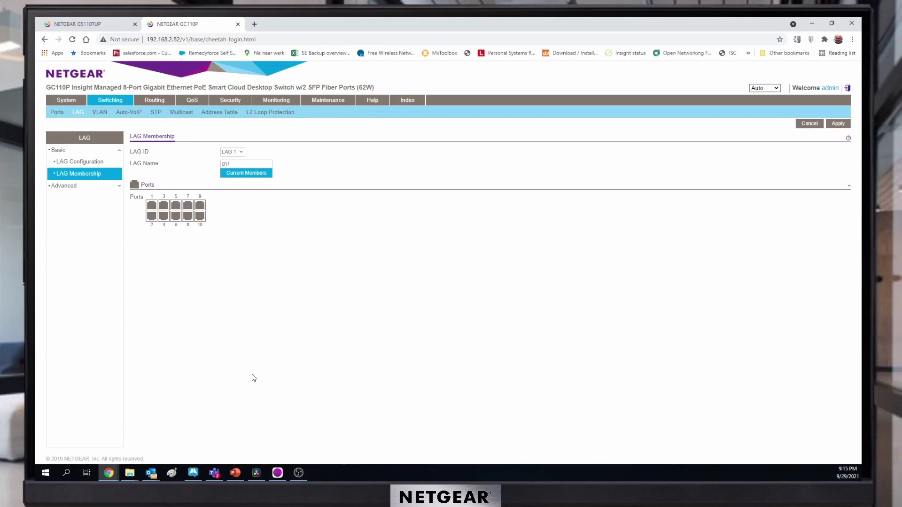
Rename ch1 to LAGdemo, add ports 7 and 8, and apply
double_click(246, 165)
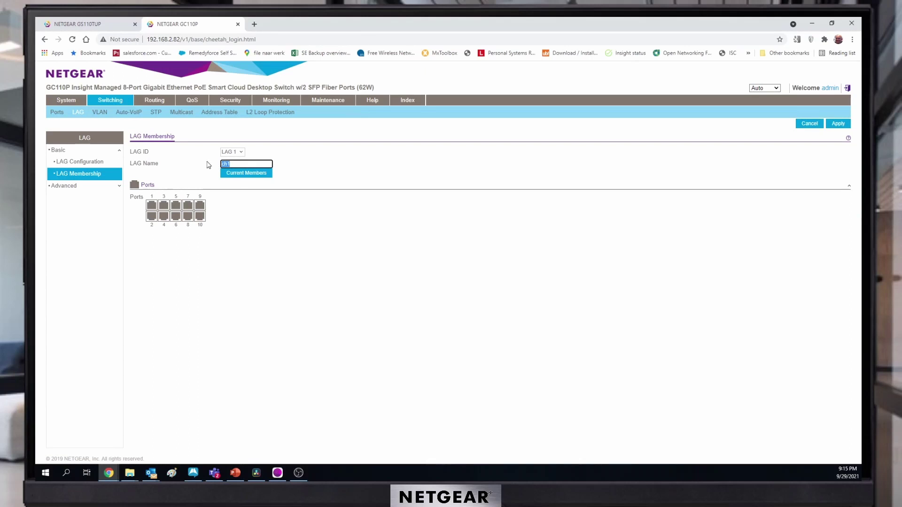
text(LA)
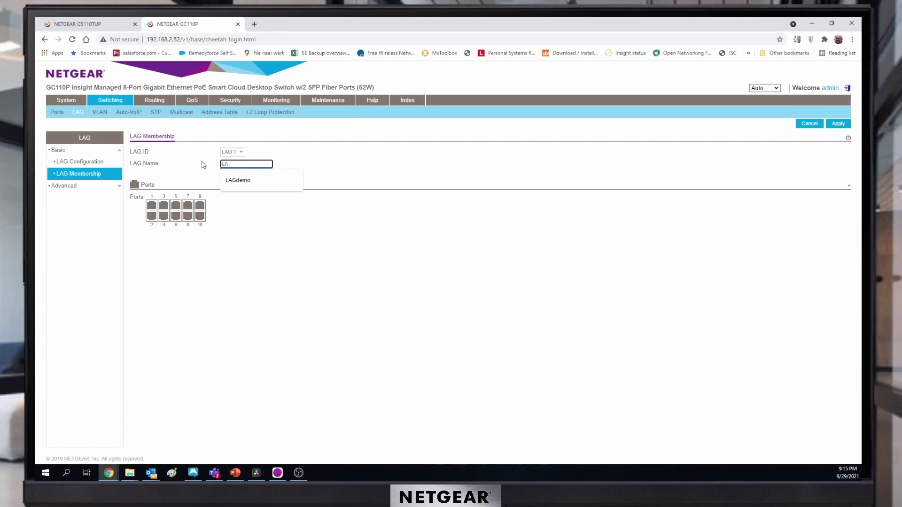
text(Gdemo)
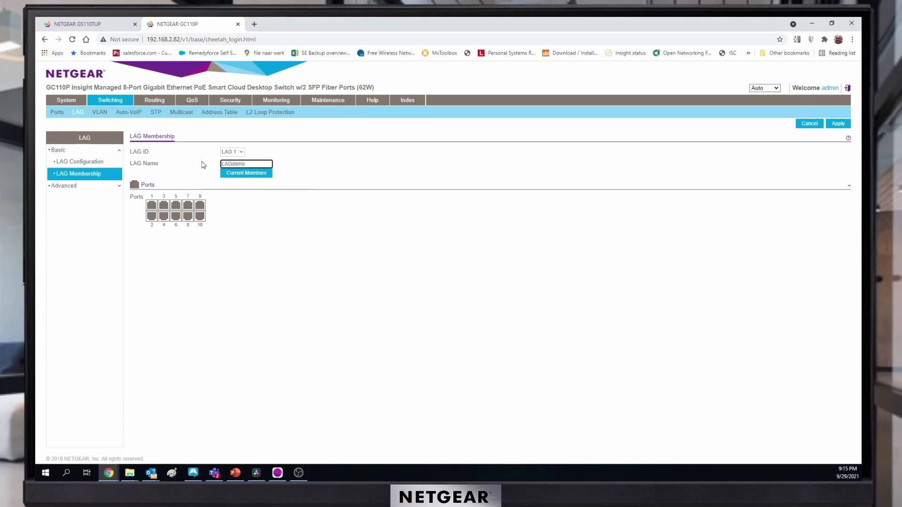
click(187, 205)
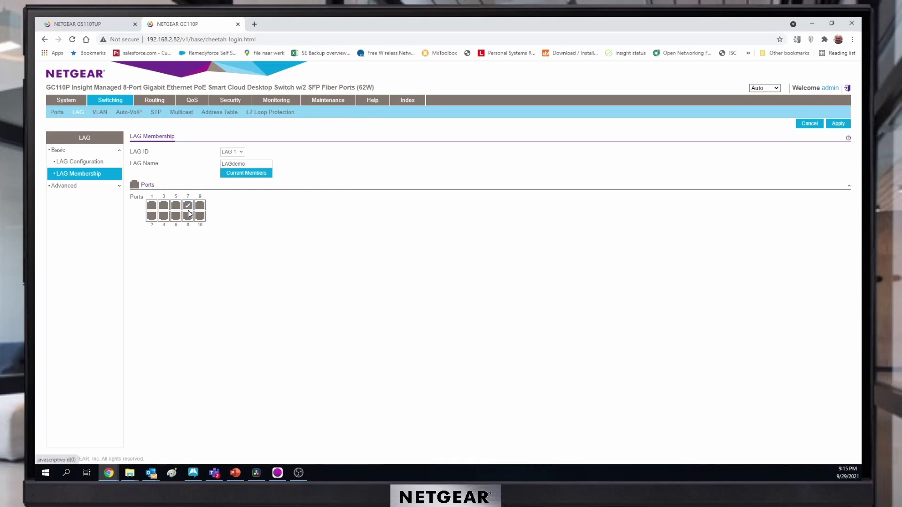
click(187, 217)
click(845, 125)
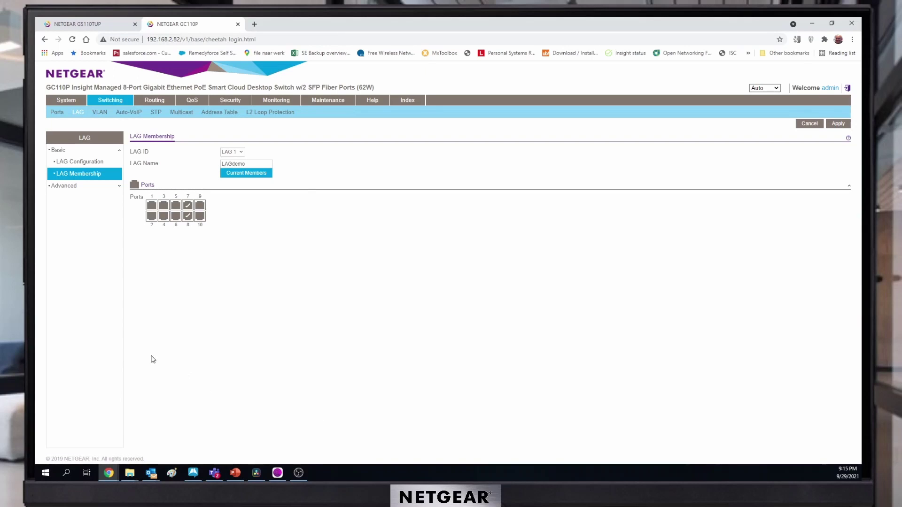
click(98, 167)
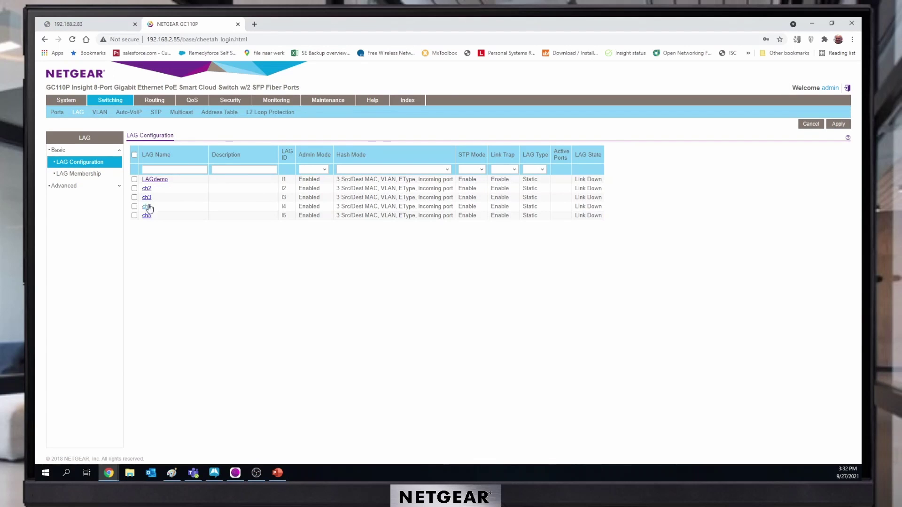
Set LAGdemo to LACP with hash mode 1 (Src MAC, VLAN, EType, incoming port) and apply
click(134, 181)
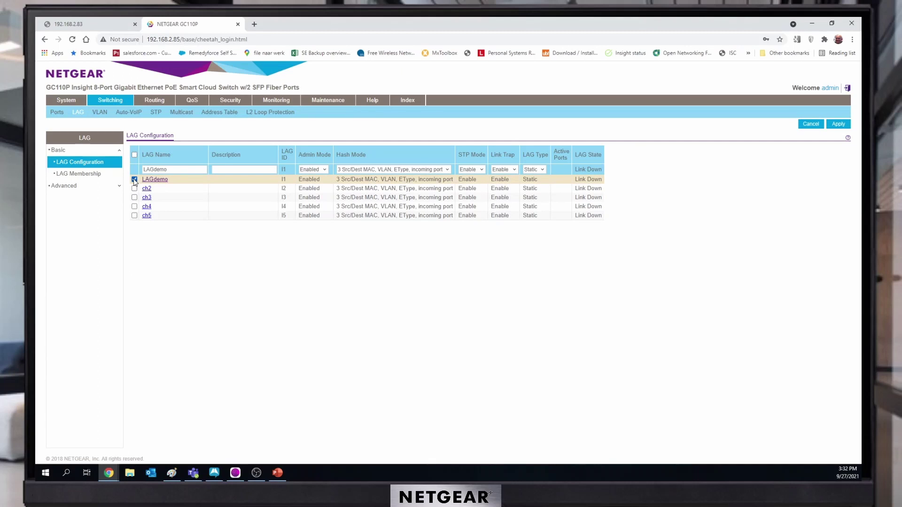
click(541, 170)
click(535, 190)
click(450, 170)
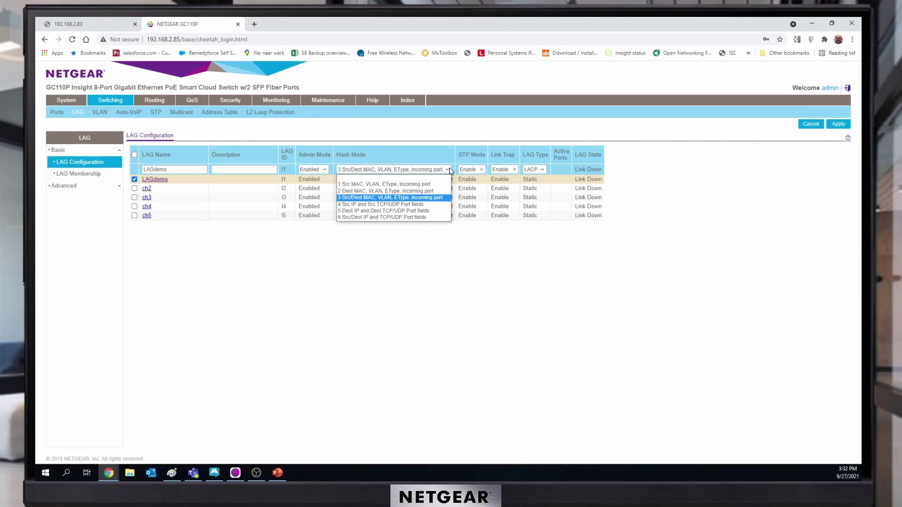
click(403, 184)
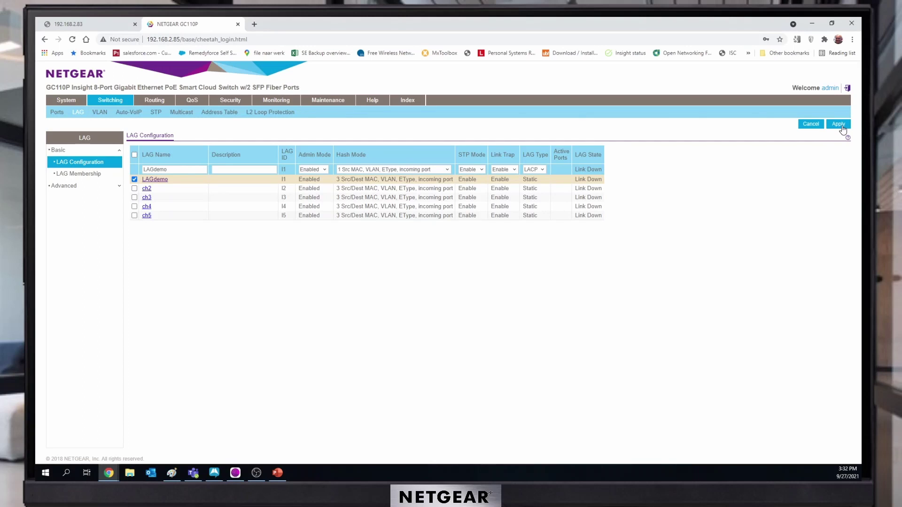
click(841, 126)
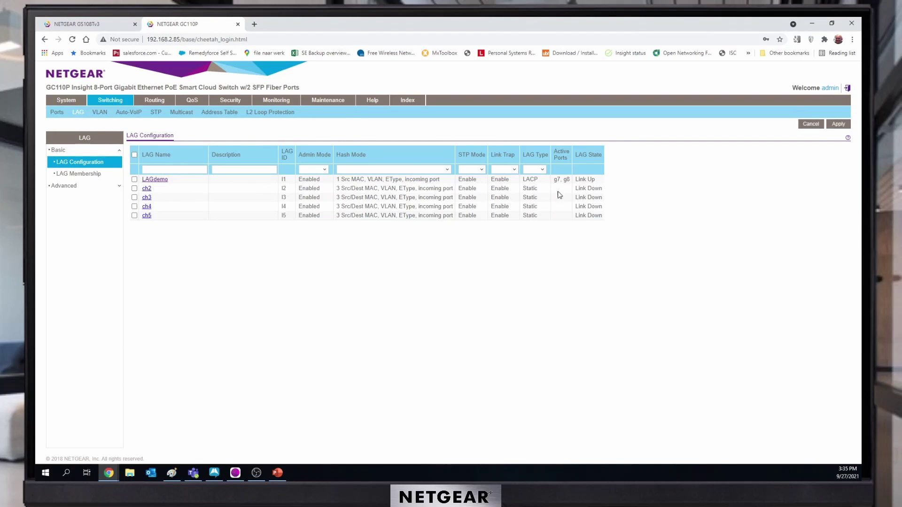
click(99, 26)
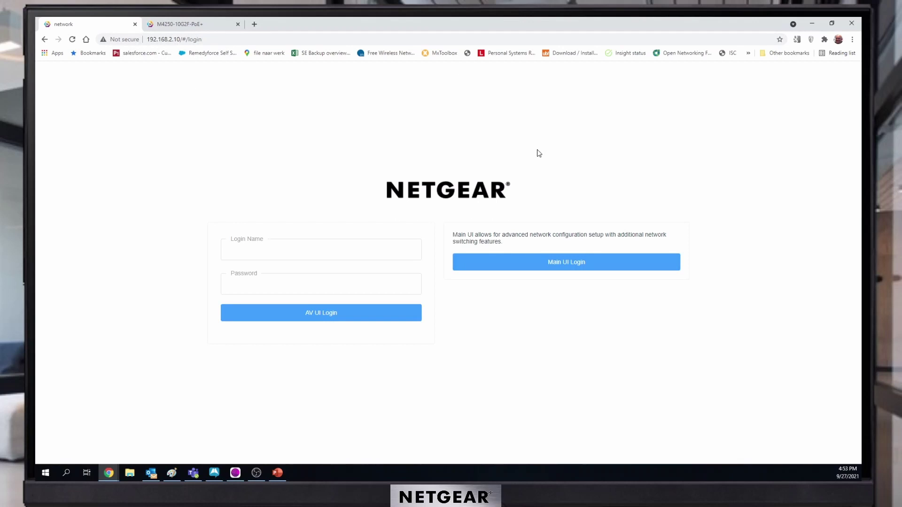
Log in to the M4250-40G8F-PoE+ AV UI with the admin login name and password
click(308, 248)
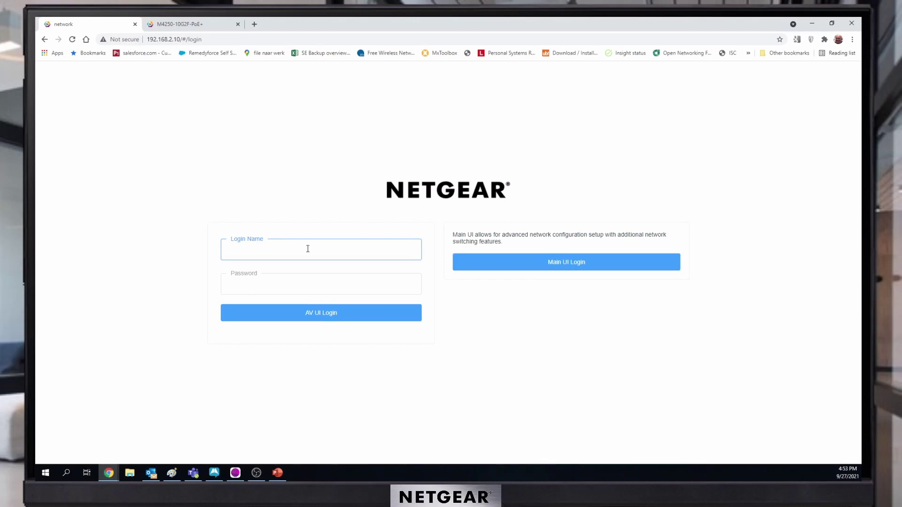
text(admin)
click(295, 284)
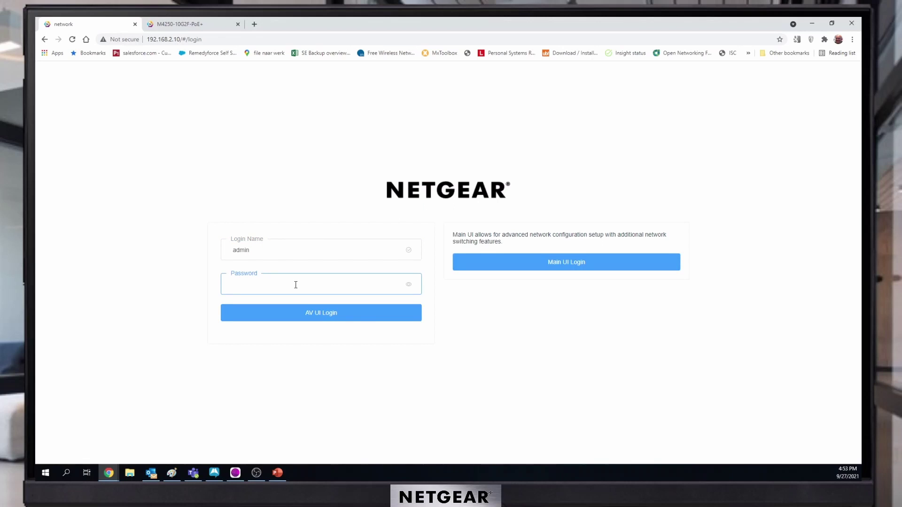
text(••••••••)
key(Return)
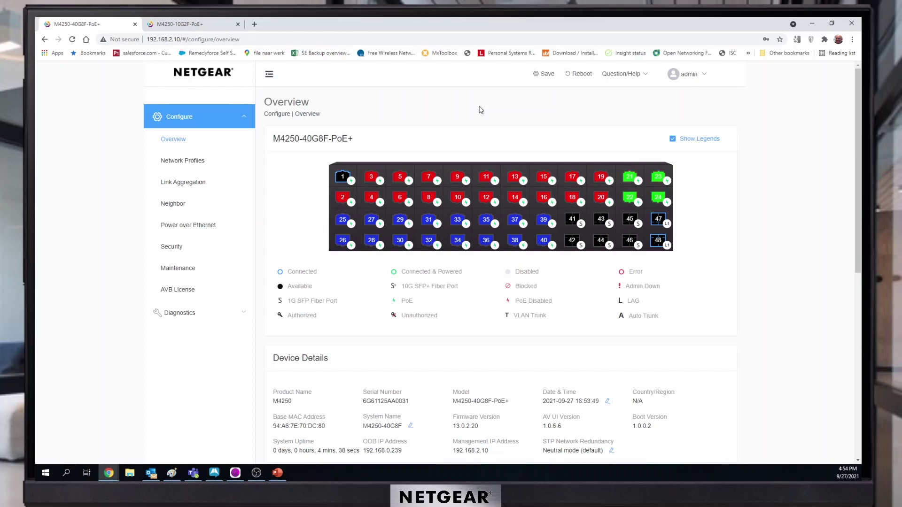
Confirm the 40G8F Auto-LAG hash stays Layer 2: Destination, then open the M4250-10G2F-PoE+ Link Aggregation page
click(197, 183)
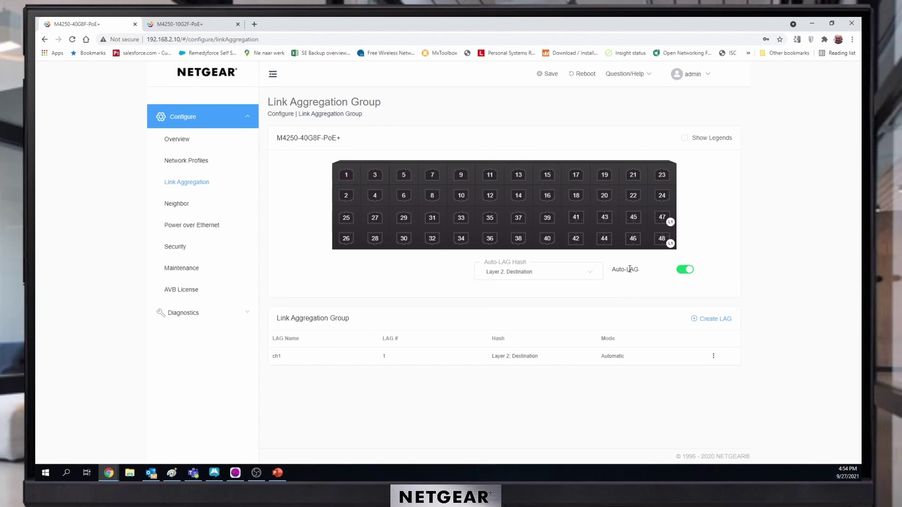
click(594, 278)
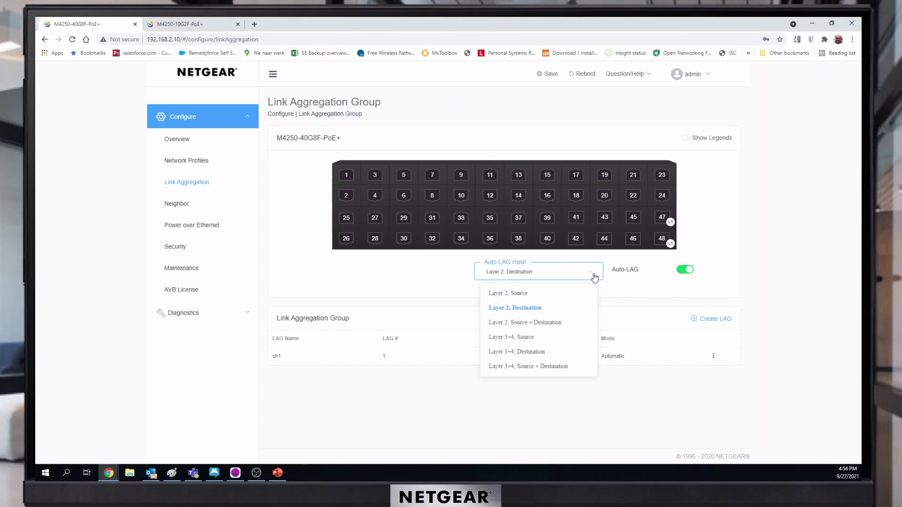
click(595, 278)
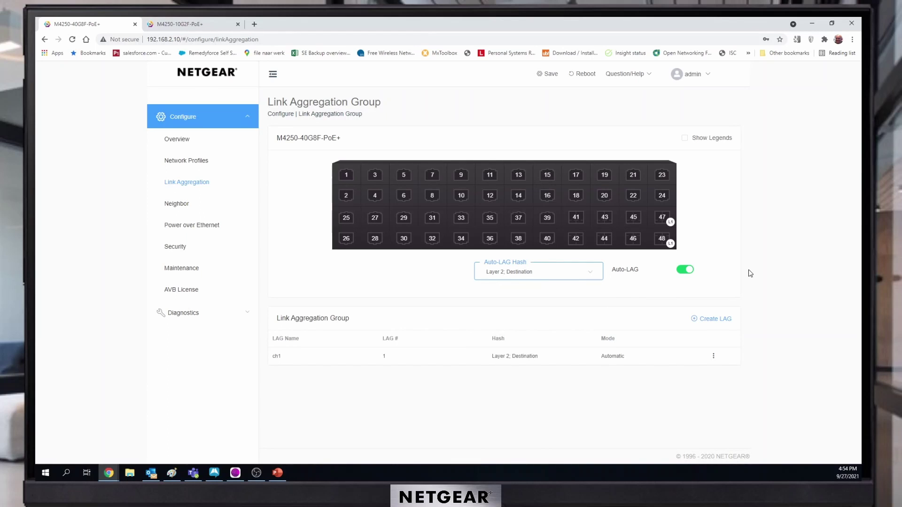
click(188, 24)
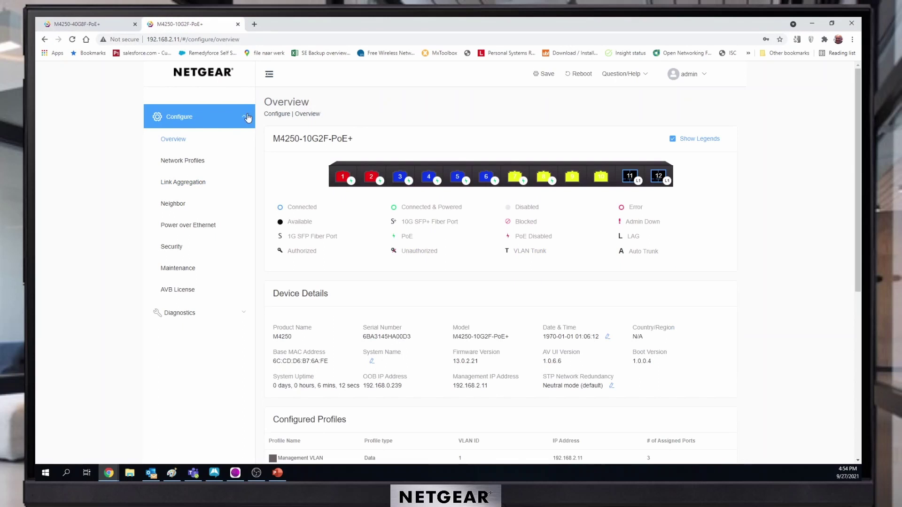
click(186, 186)
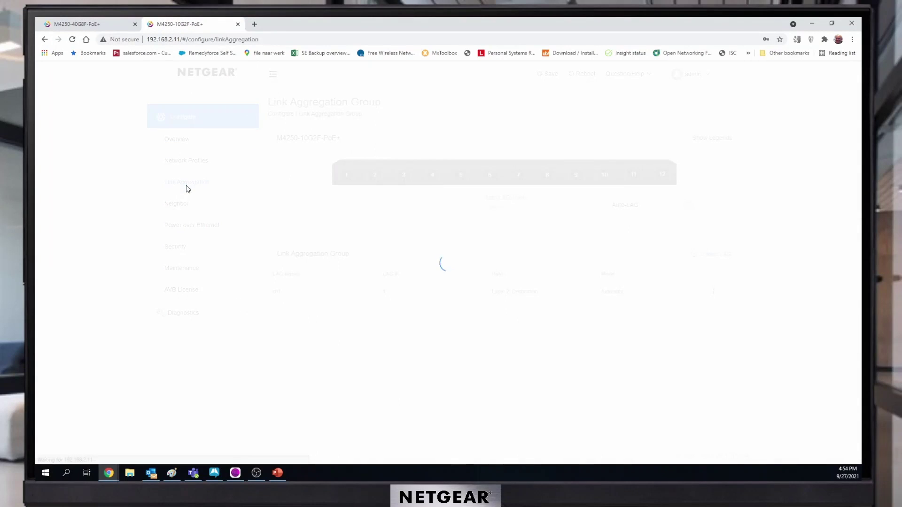